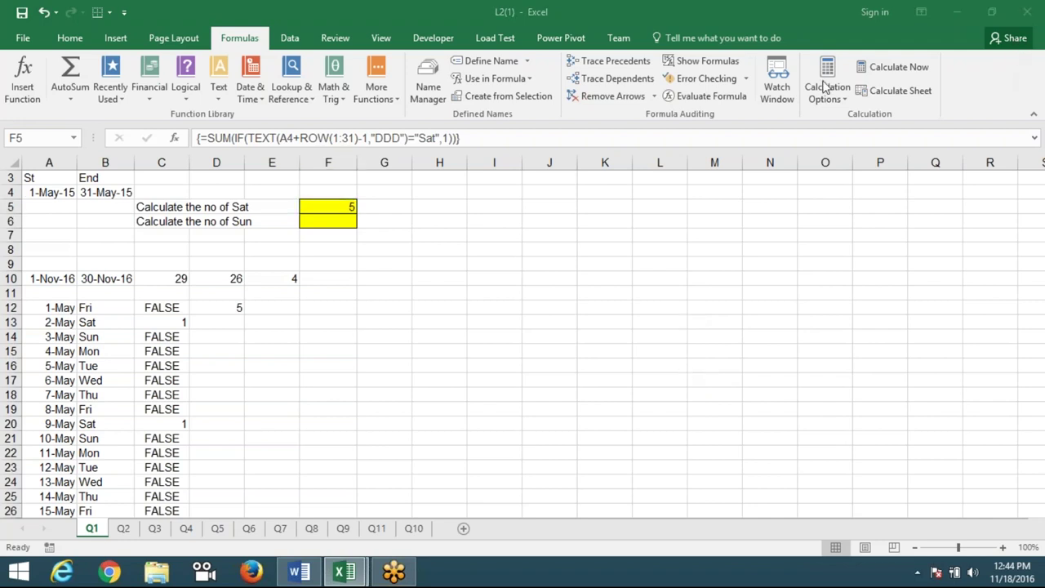
# Review the start date in A4 and the end-date formula in B4.
pyautogui.click(335, 282)
pyautogui.moveTo(68, 191); pyautogui.dragTo(94, 192)
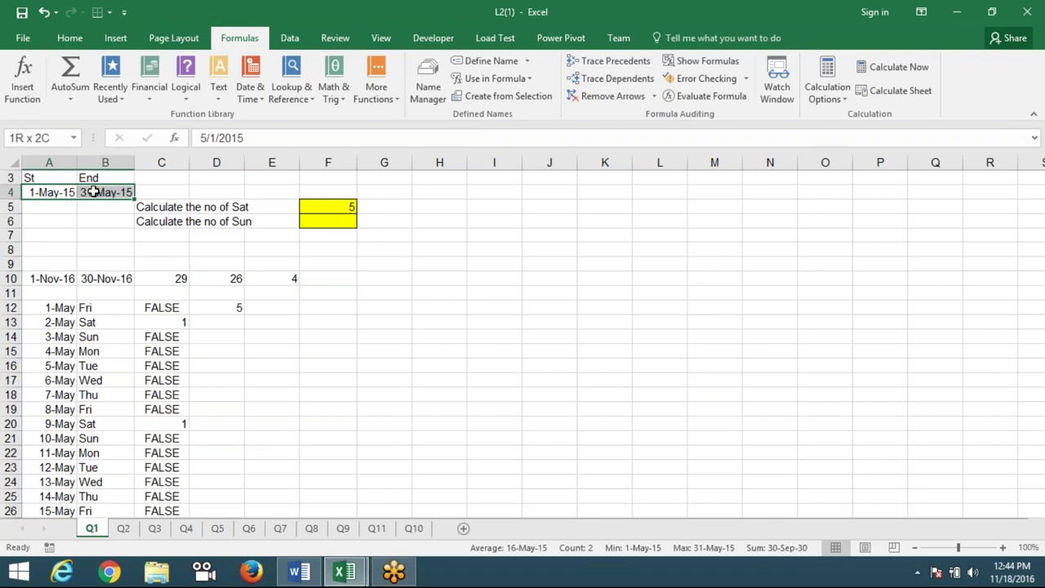
pyautogui.click(94, 192)
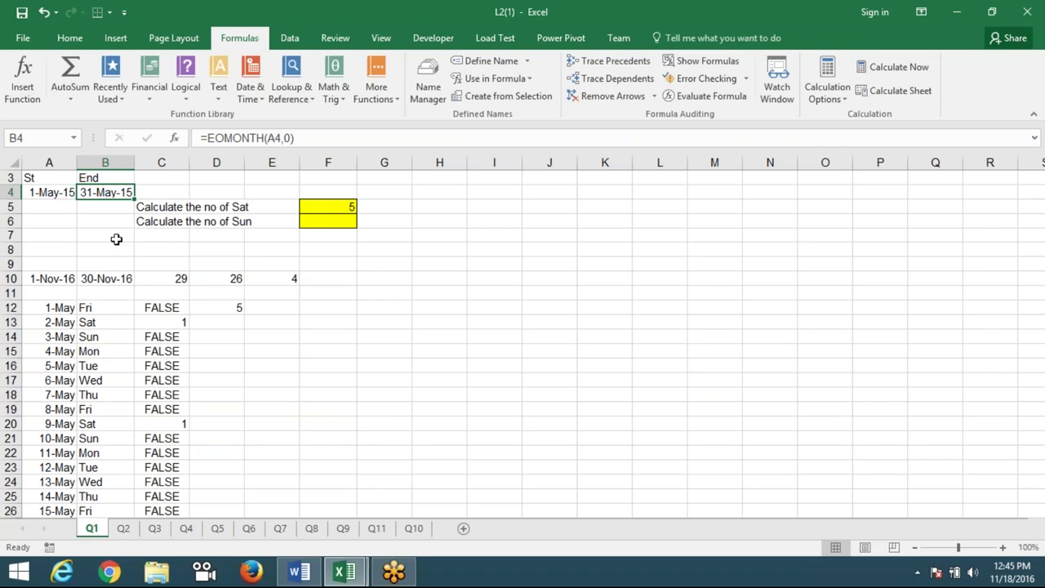
# Inspect row 10's start date, month-end, day-count and NETWORKDAYS.INTL formulas.
pyautogui.click(71, 284)
pyautogui.click(105, 289)
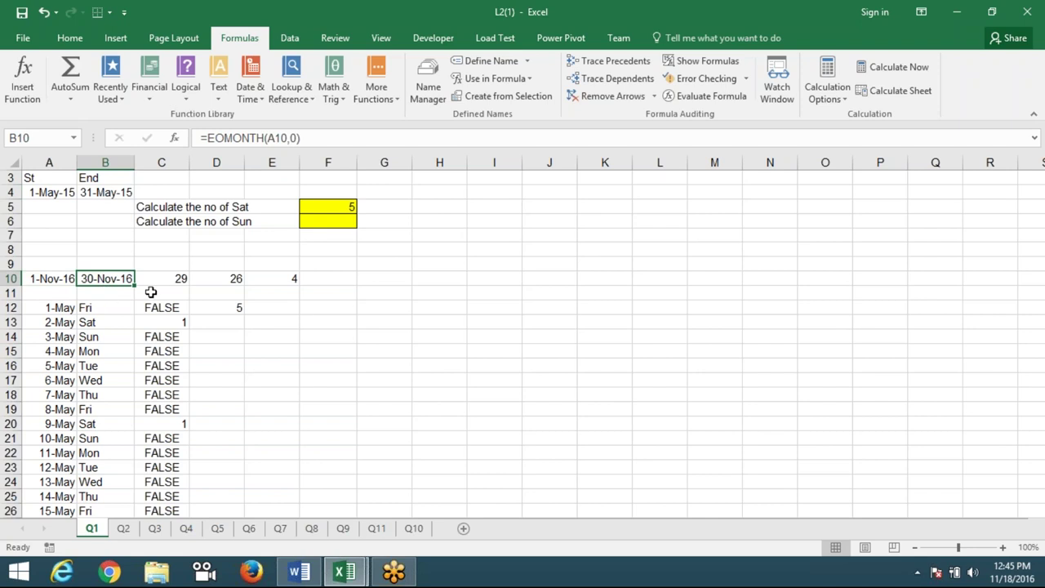
pyautogui.click(165, 280)
pyautogui.click(217, 280)
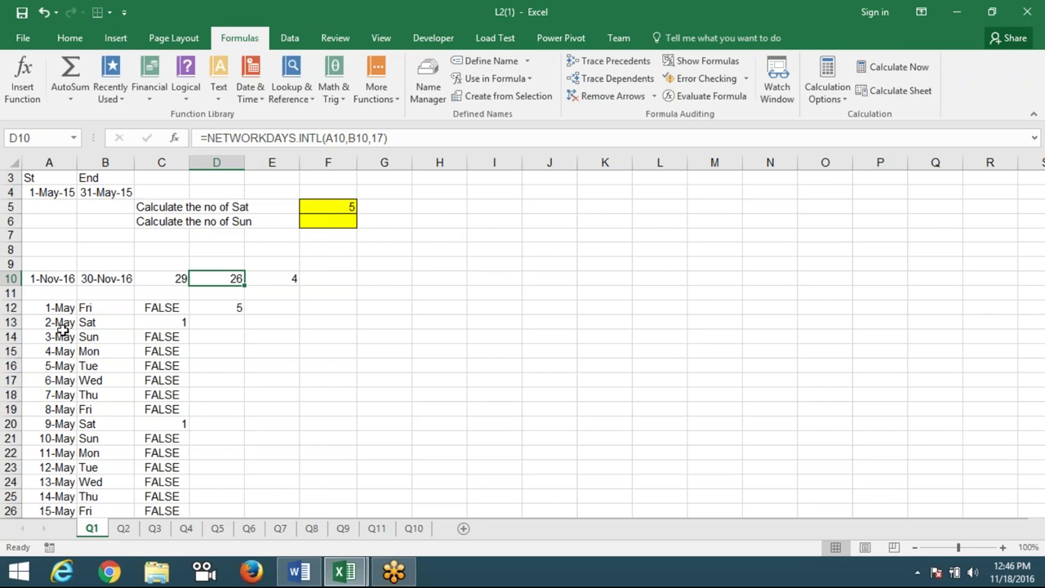
# Check the =TEXT(A12,"DDD") weekday formula in B12, then bring up Task Manager.
pyautogui.scroll(-4, 64, 331)
pyautogui.scroll(-4, 59, 382)
pyautogui.scroll(6, 58, 406)
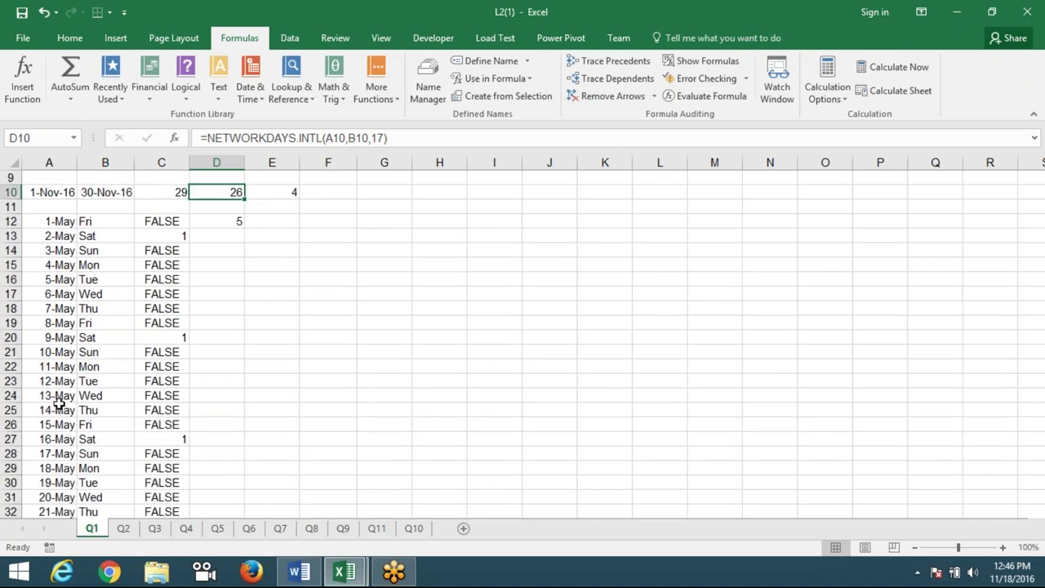
pyautogui.click(88, 222)
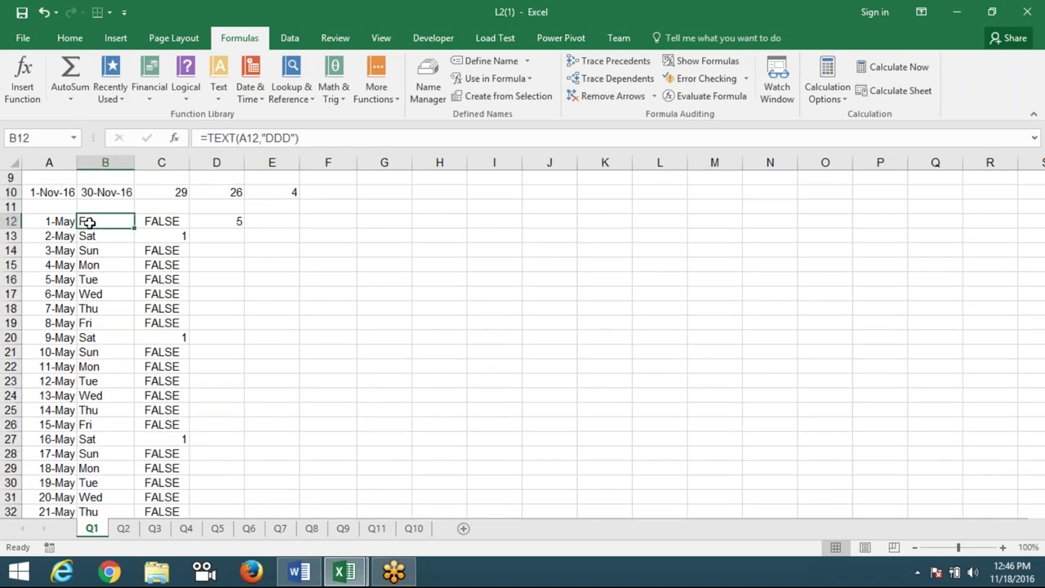
pyautogui.scroll(2, 88, 245)
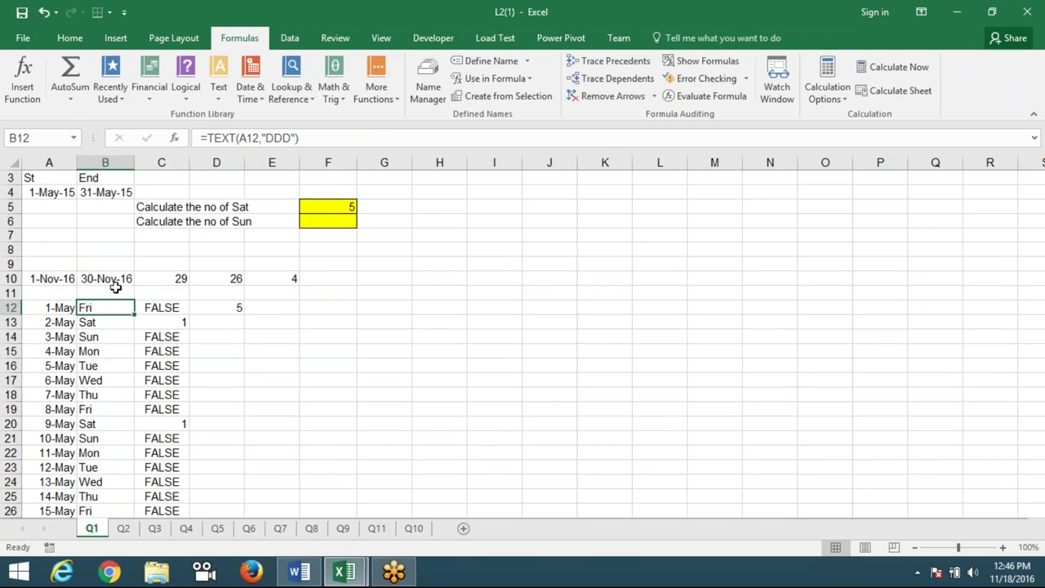
pyautogui.click(363, 575)
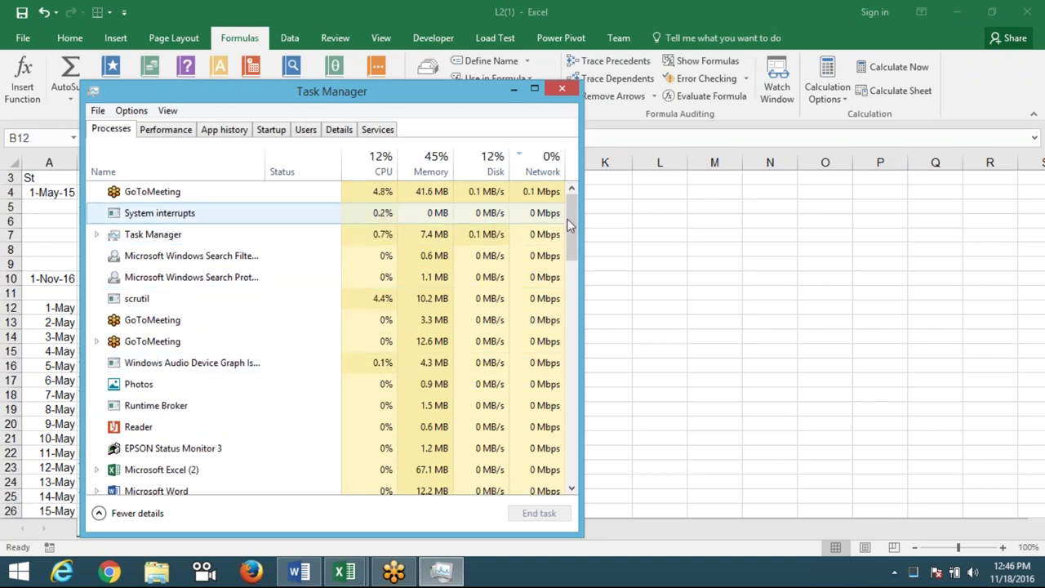
# Scroll the process list, close Task Manager, and open then dismiss the hidden tray icons.
pyautogui.scroll(-1, 573, 241)
pyautogui.moveTo(573, 241)
pyautogui.mouseDown()
pyautogui.moveTo(574, 451)
pyautogui.moveTo(571, 189)
pyautogui.mouseUp()
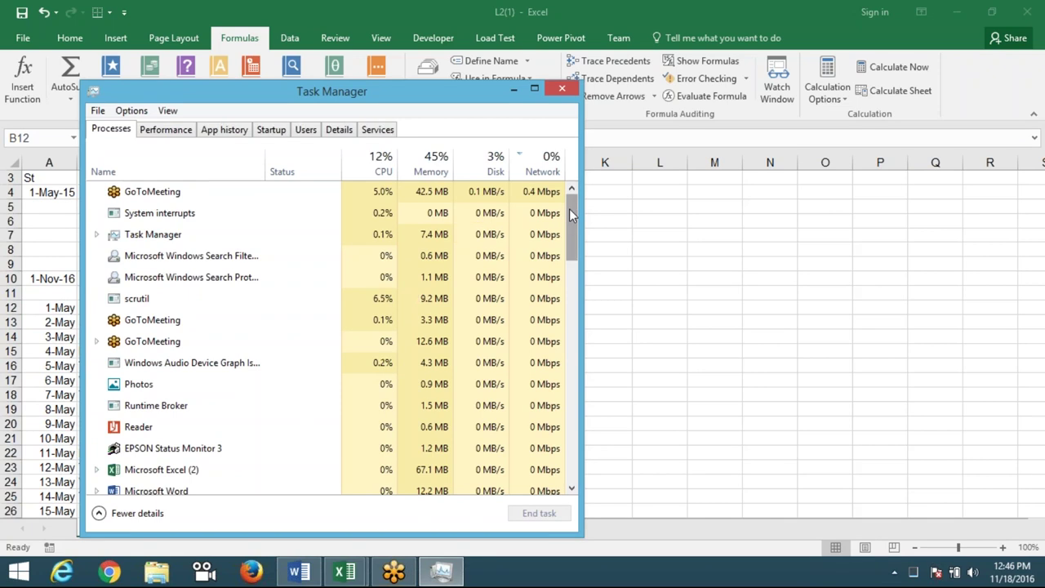
pyautogui.moveTo(569, 216)
pyautogui.mouseDown()
pyautogui.moveTo(574, 449)
pyautogui.moveTo(574, 196)
pyautogui.mouseUp()
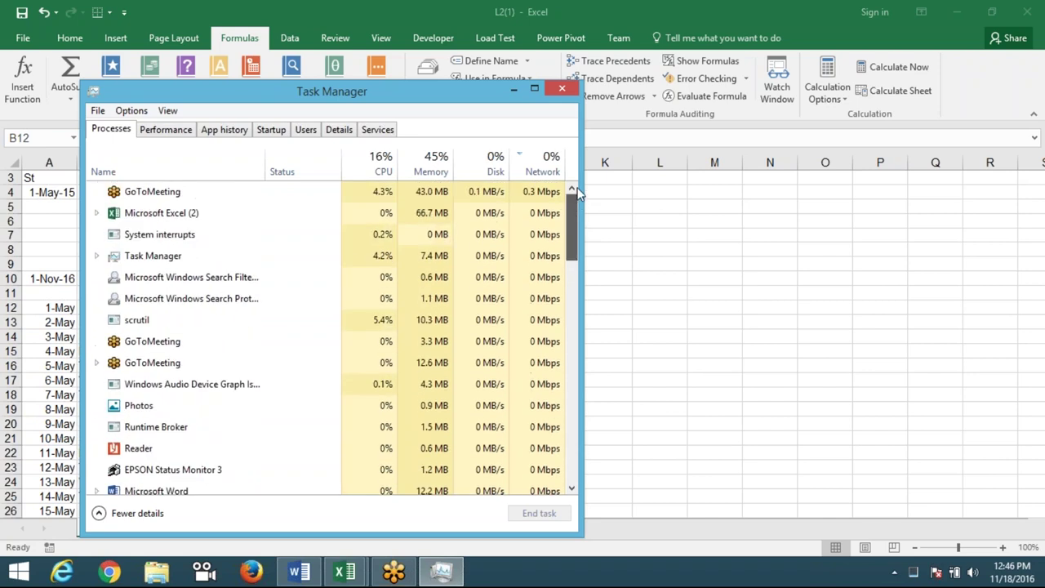
pyautogui.click(563, 88)
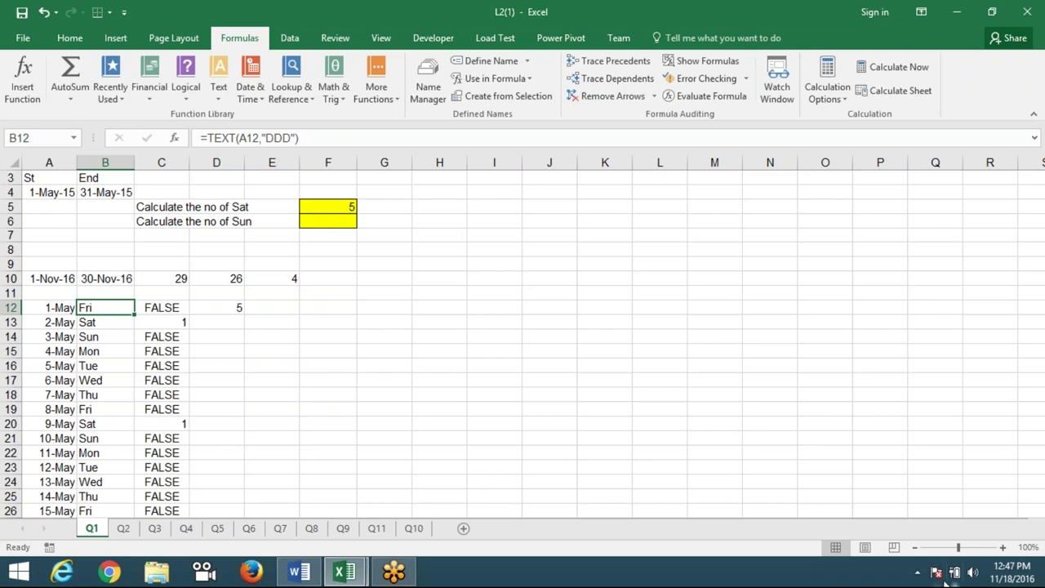
pyautogui.click(917, 573)
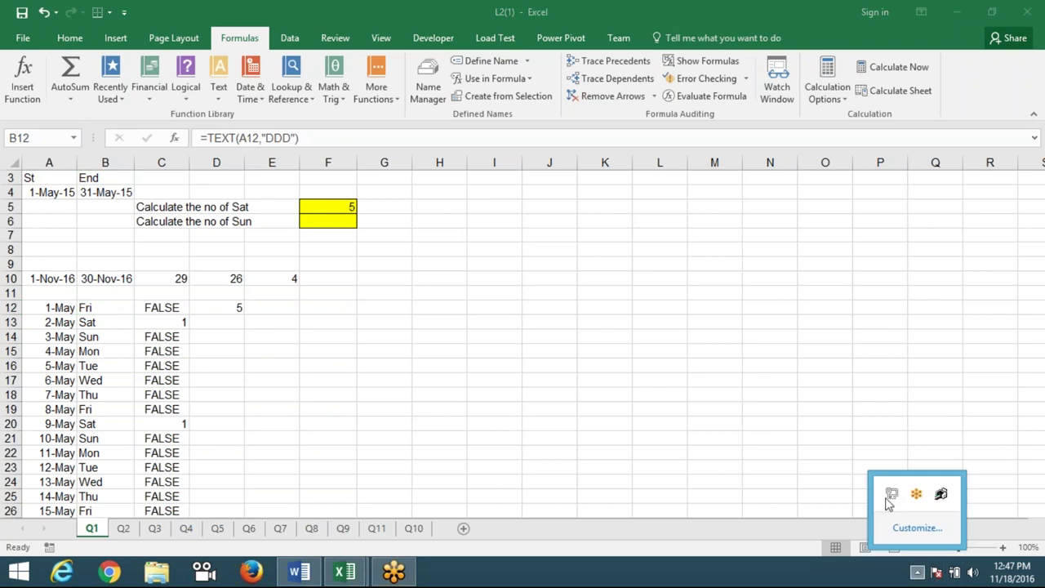
pyautogui.click(562, 494)
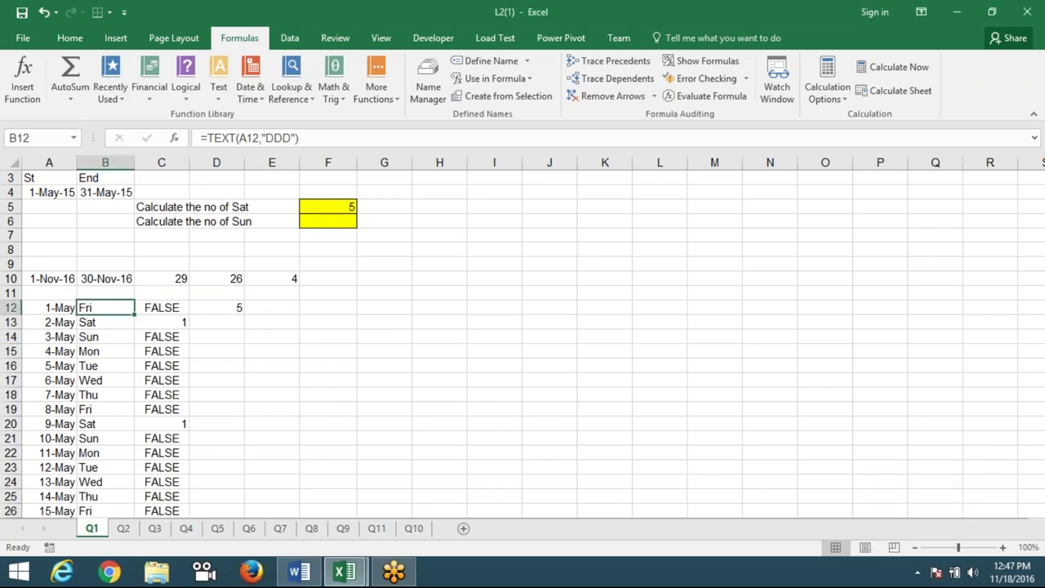
pyautogui.click(960, 13)
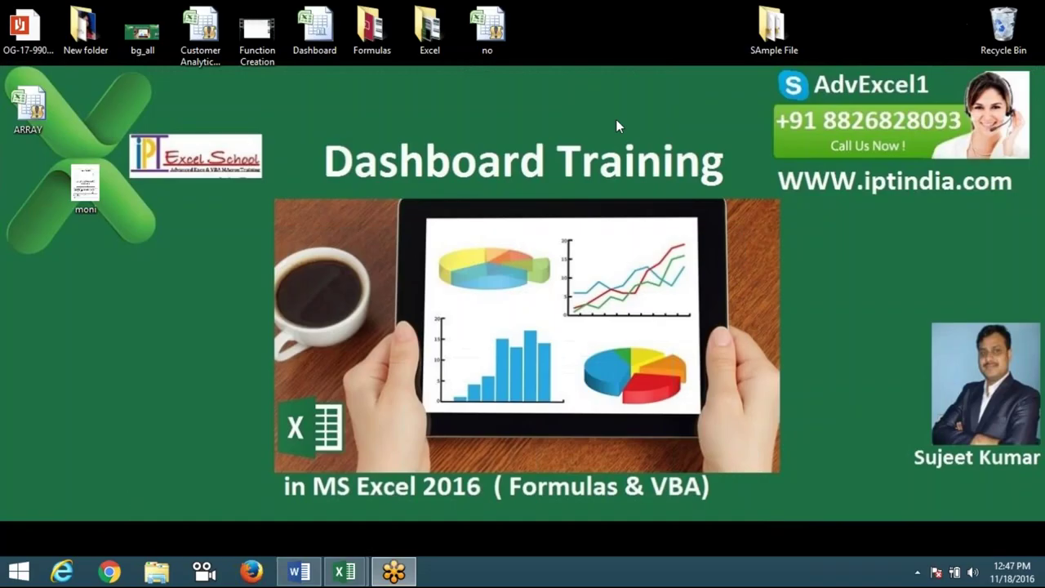
pyautogui.rightClick(479, 188)
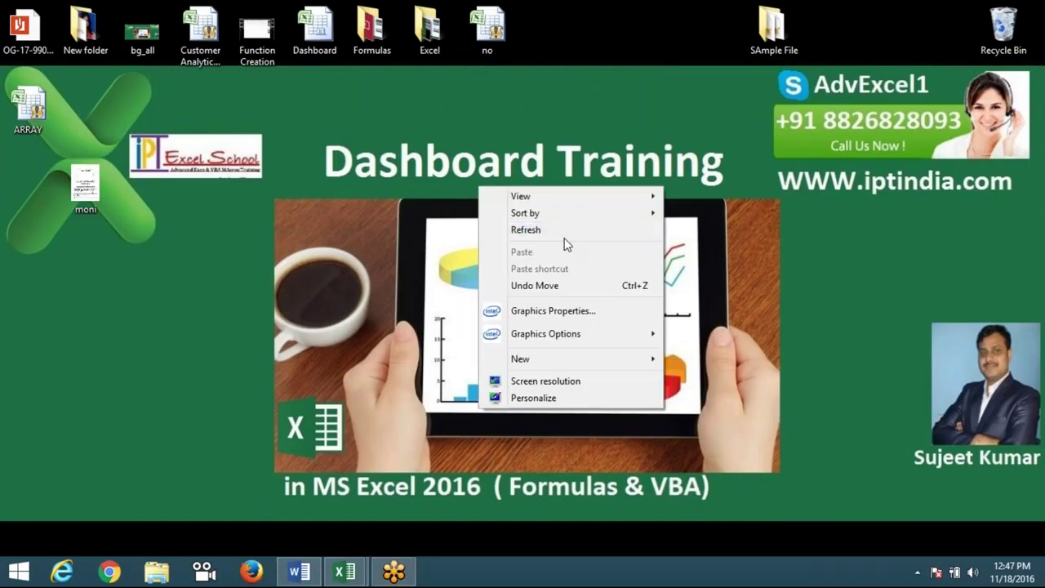
pyautogui.click(561, 231)
pyautogui.rightClick(550, 211)
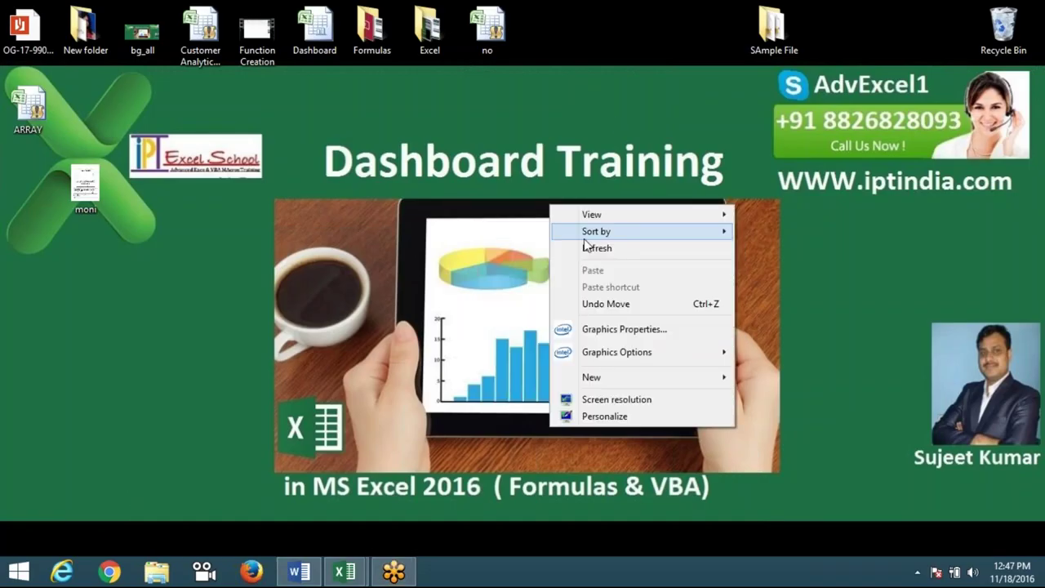
pyautogui.click(593, 247)
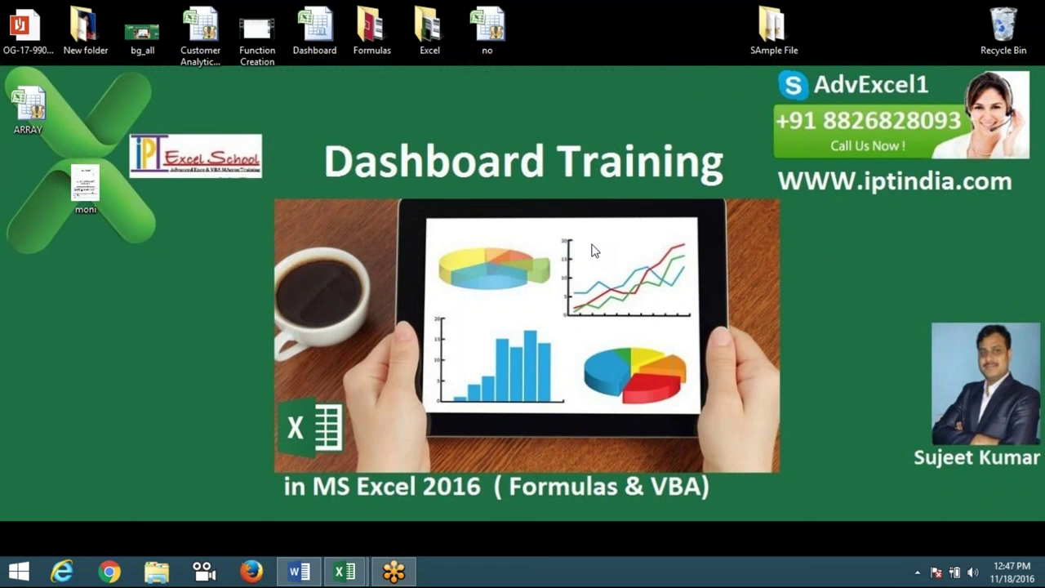